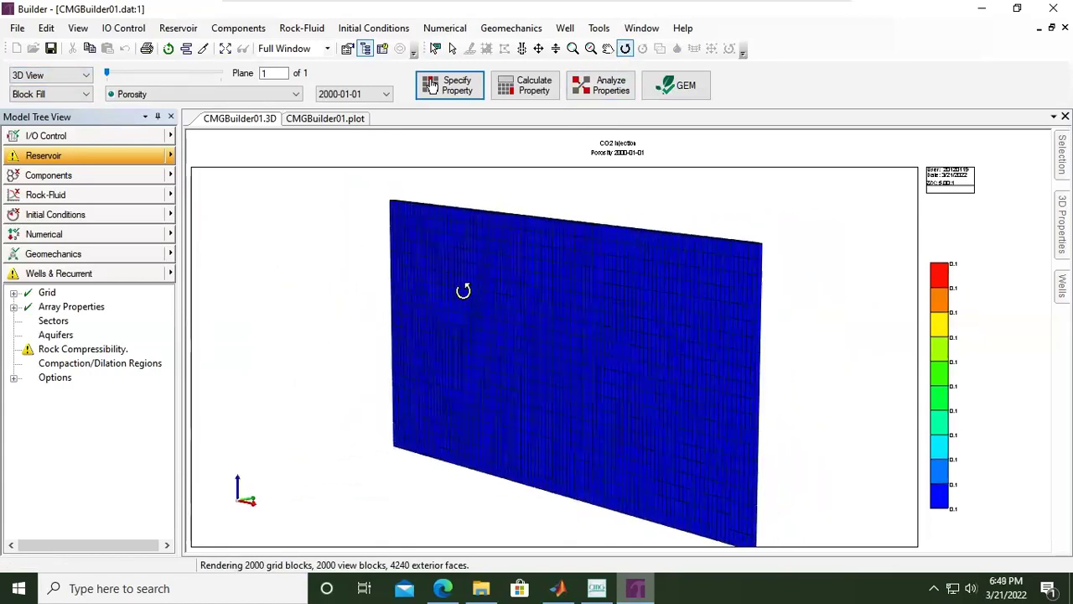
- Cycle the 3D grid display from Porosity through Permeability I and J to Permeability K
click(249, 95)
scroll(197, 267, up, 3)
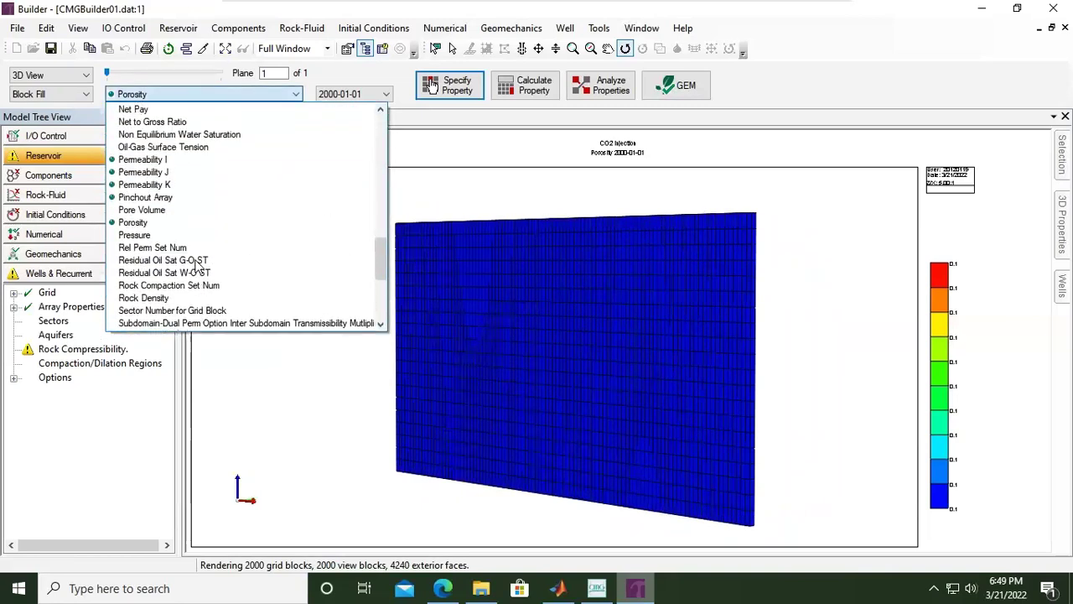
click(175, 161)
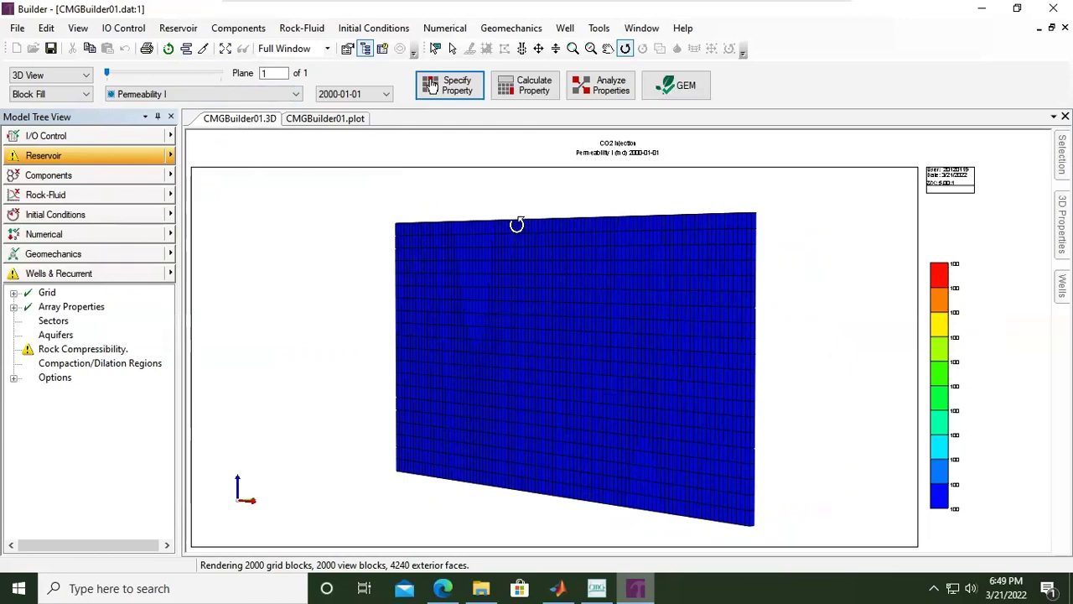
click(294, 96)
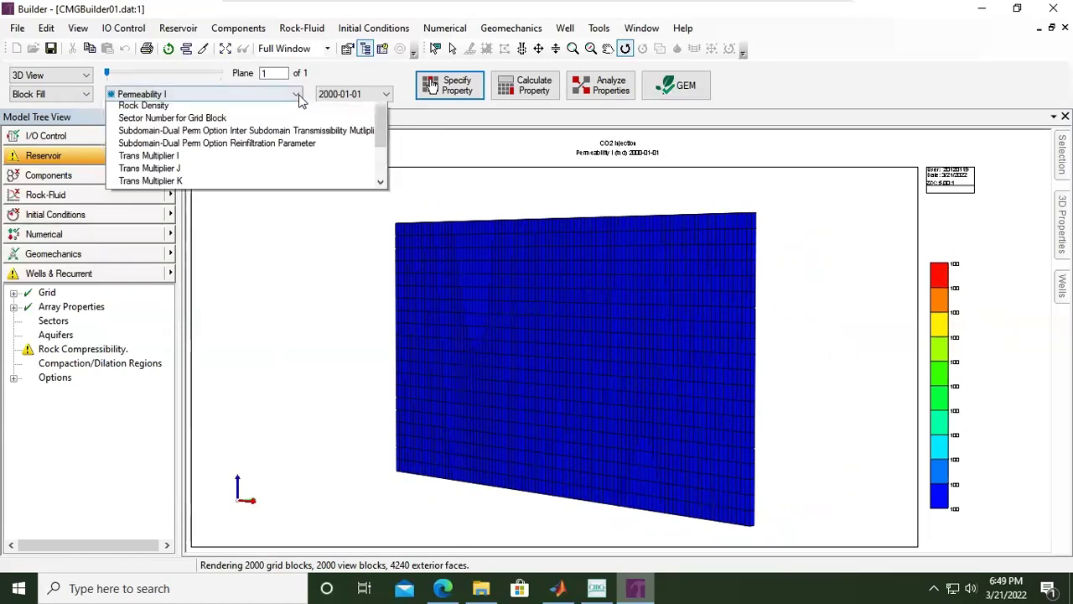
click(235, 126)
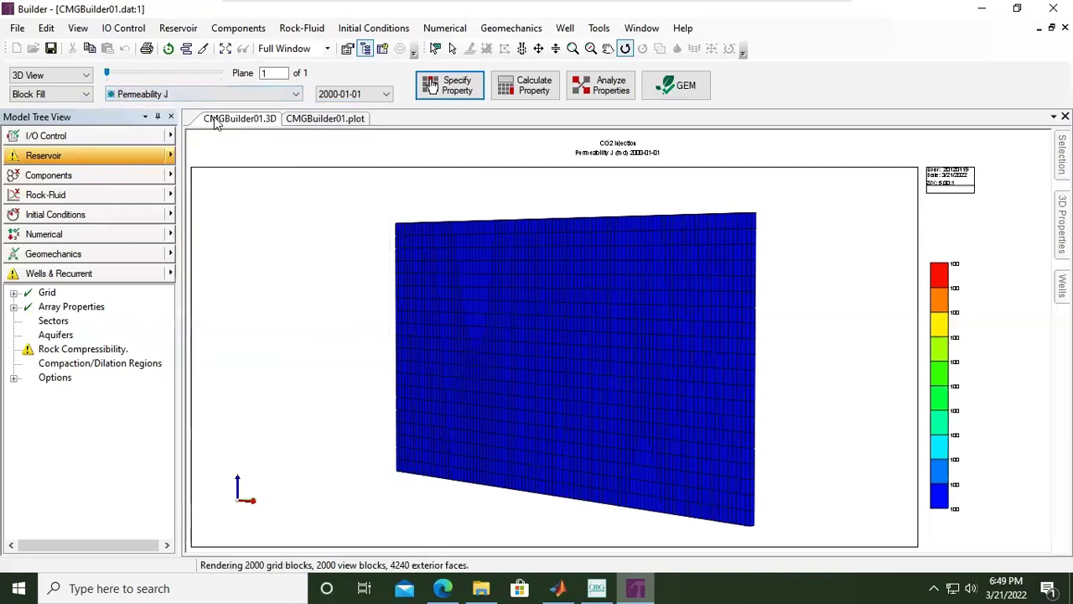
click(260, 94)
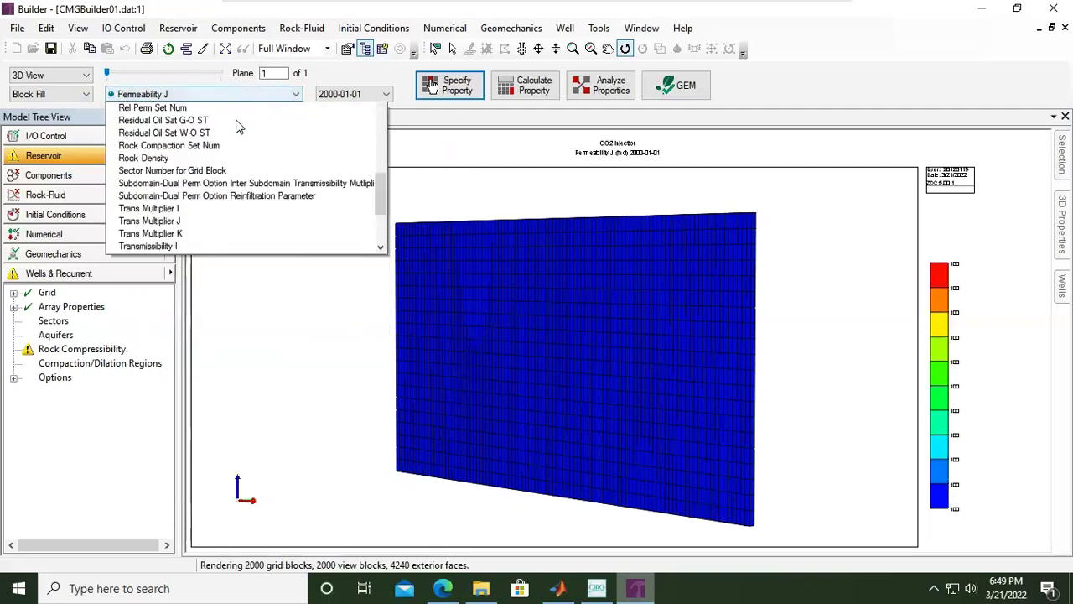
click(194, 124)
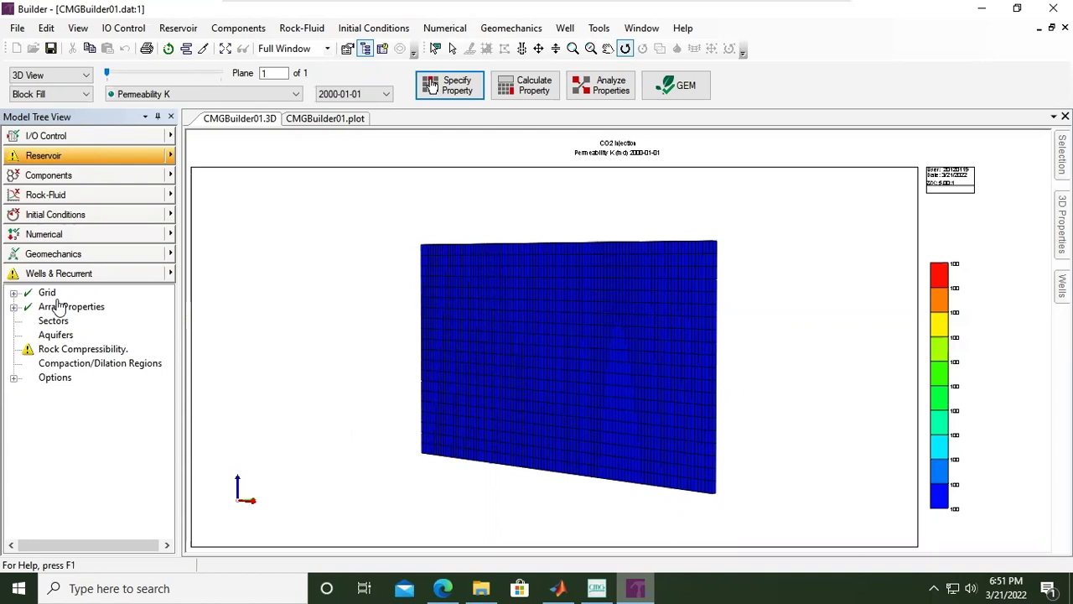
- Expand the Grid node in select mode and widen the model tree panel
click(14, 295)
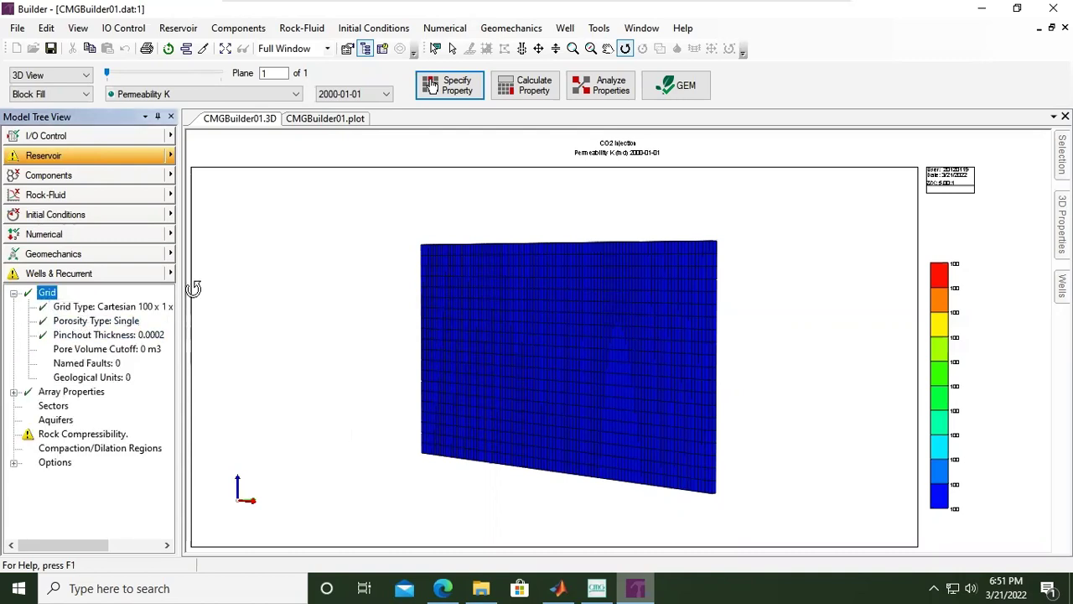
click(625, 48)
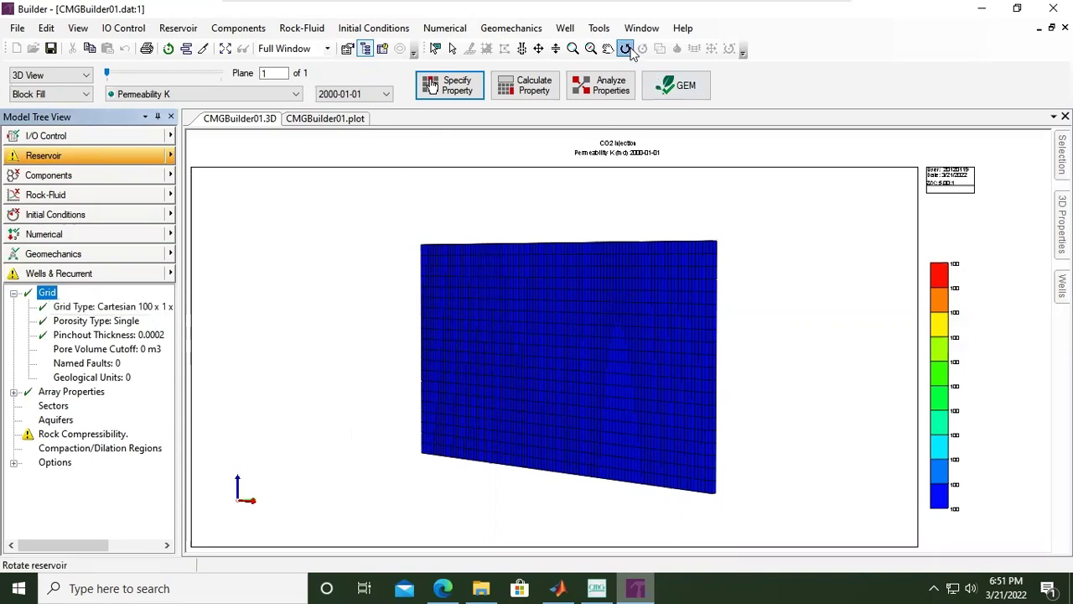
drag(185, 318, 239, 319)
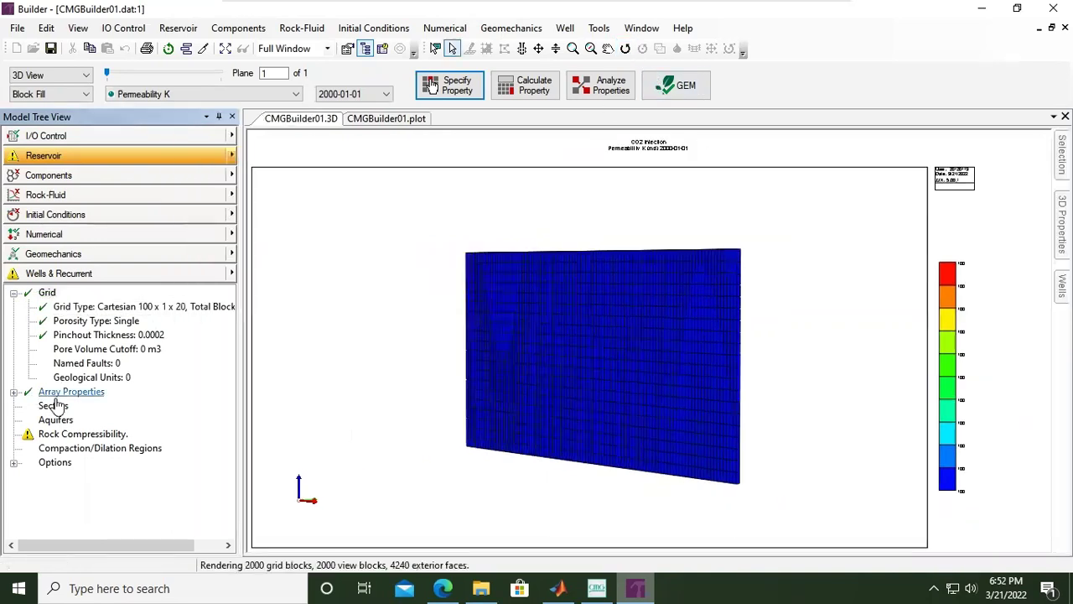
- Expand Array Properties, look through its entries, then collapse it again
click(14, 392)
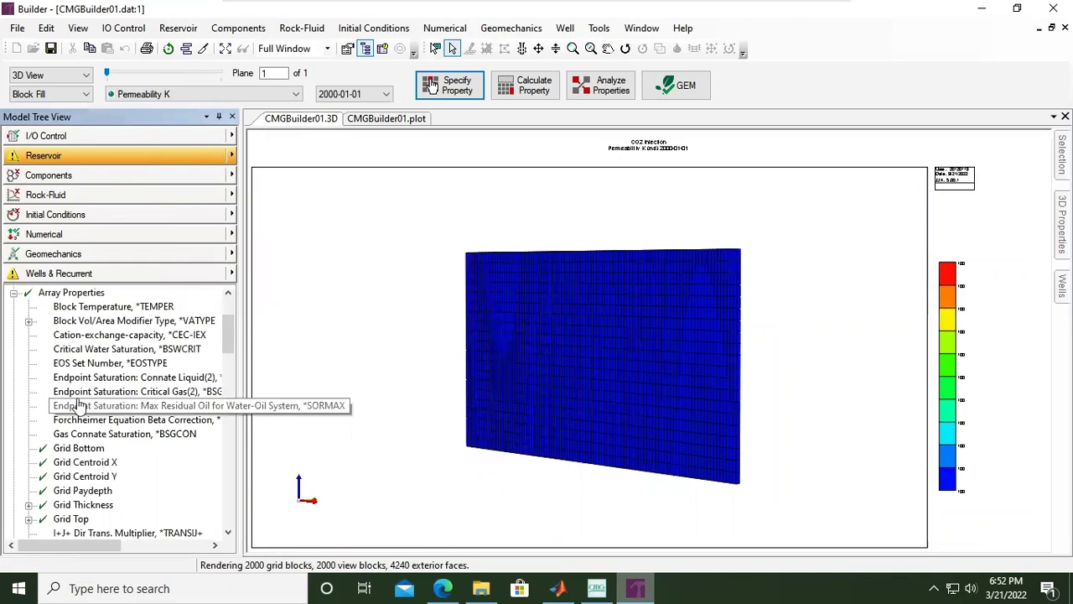
scroll(93, 473, down, 2)
scroll(102, 448, down, 2)
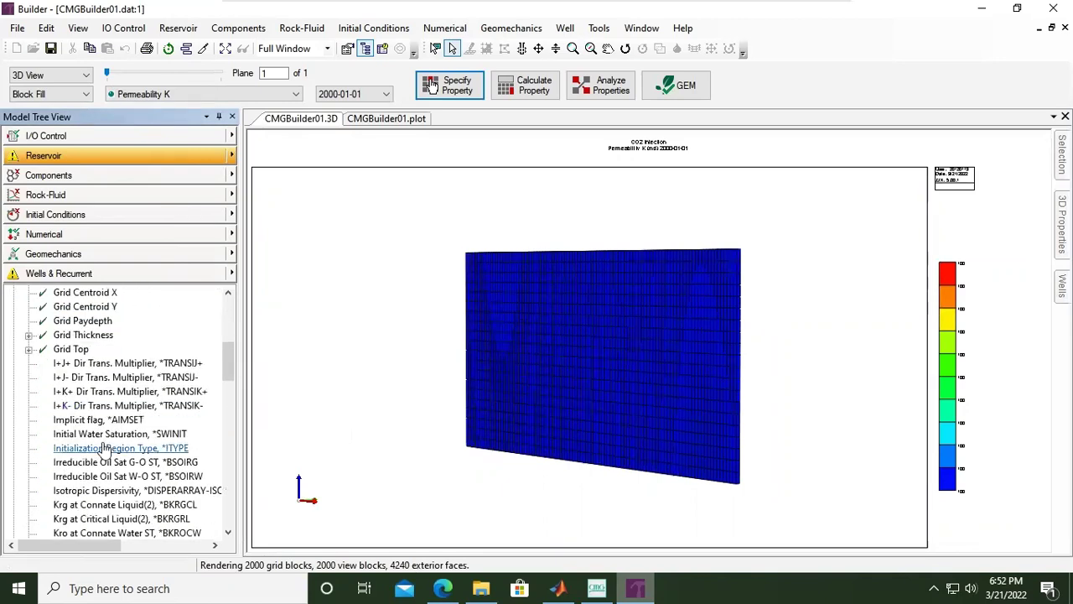
scroll(135, 449, up, 5)
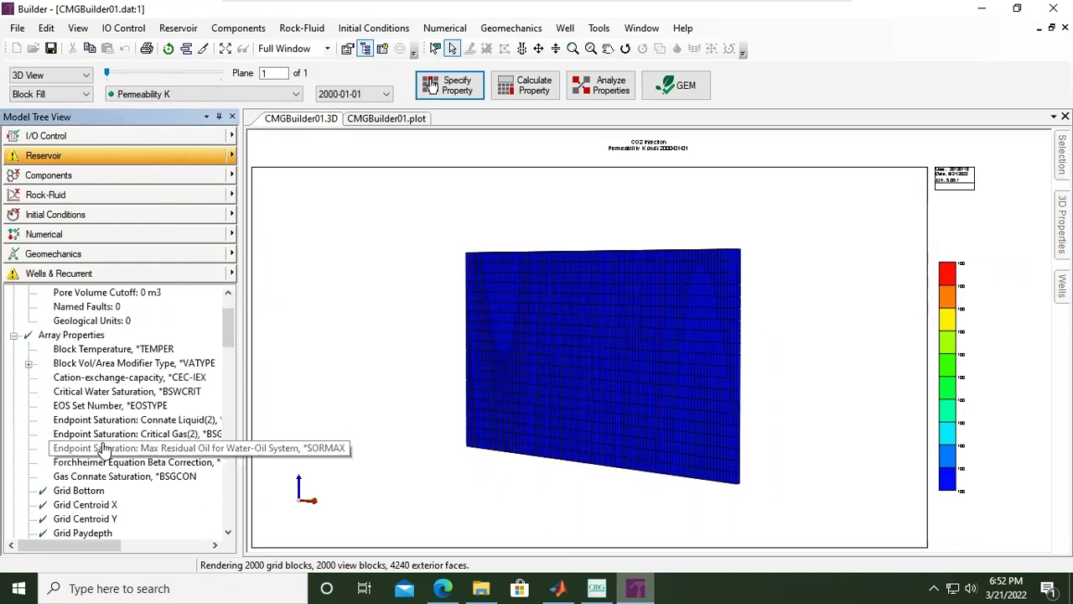
click(15, 337)
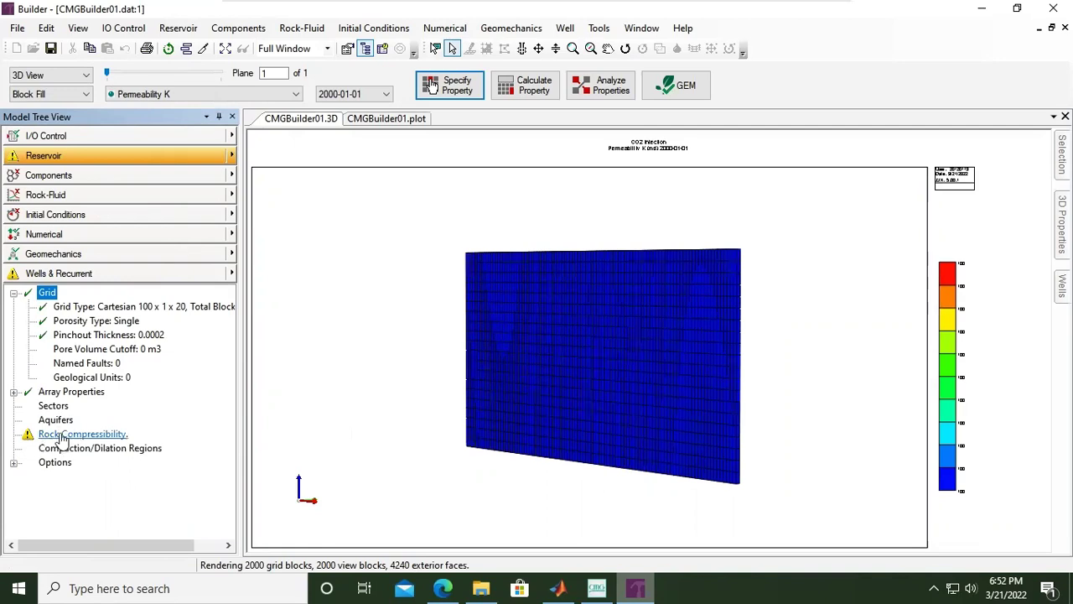
- Set rock compressibility CPOR 5.5e-7, PRPOR 11800 kPa, DCPOR 0, TRPOR 25 C and apply
double_click(107, 438)
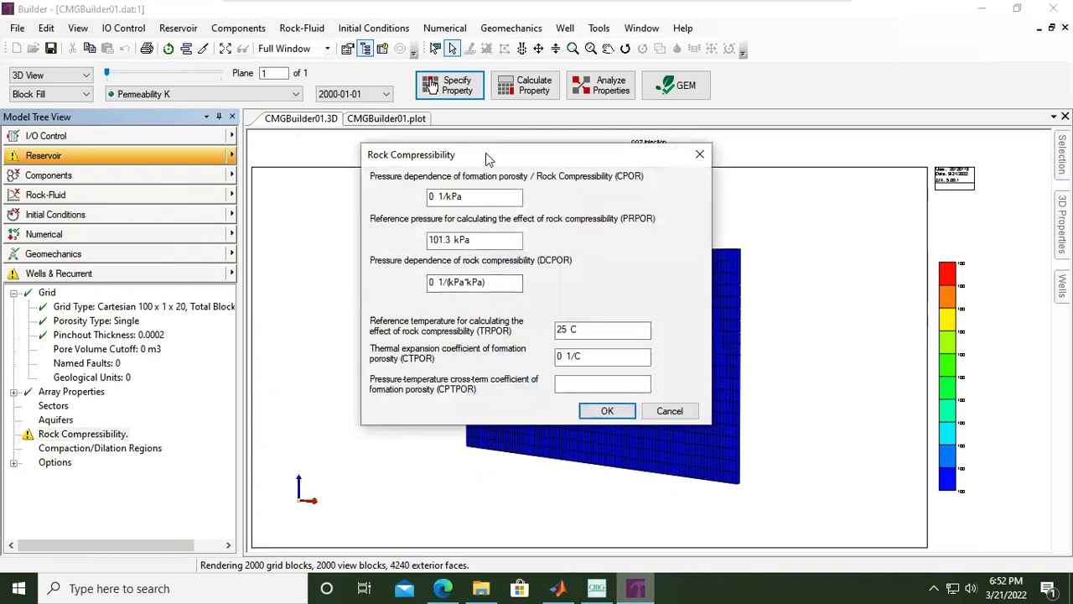
drag(486, 152, 419, 247)
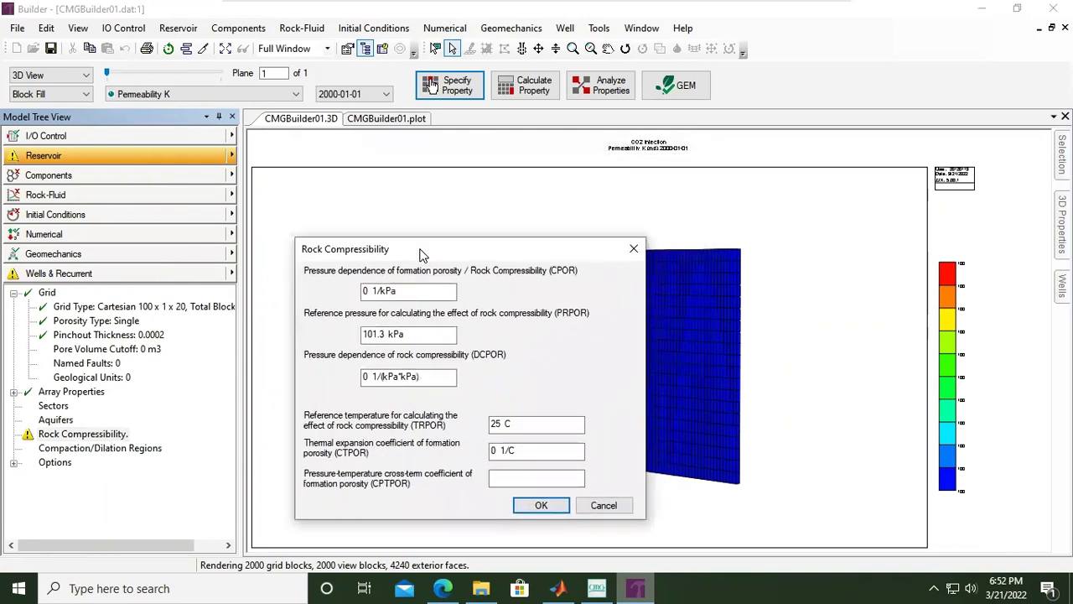
double_click(366, 291)
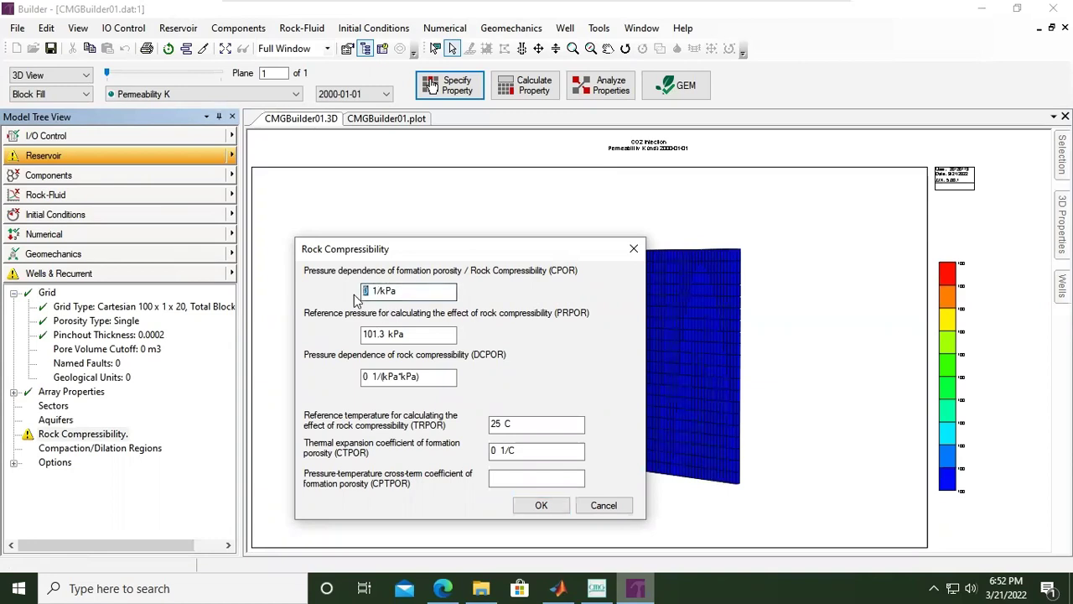
text(5.5e-7)
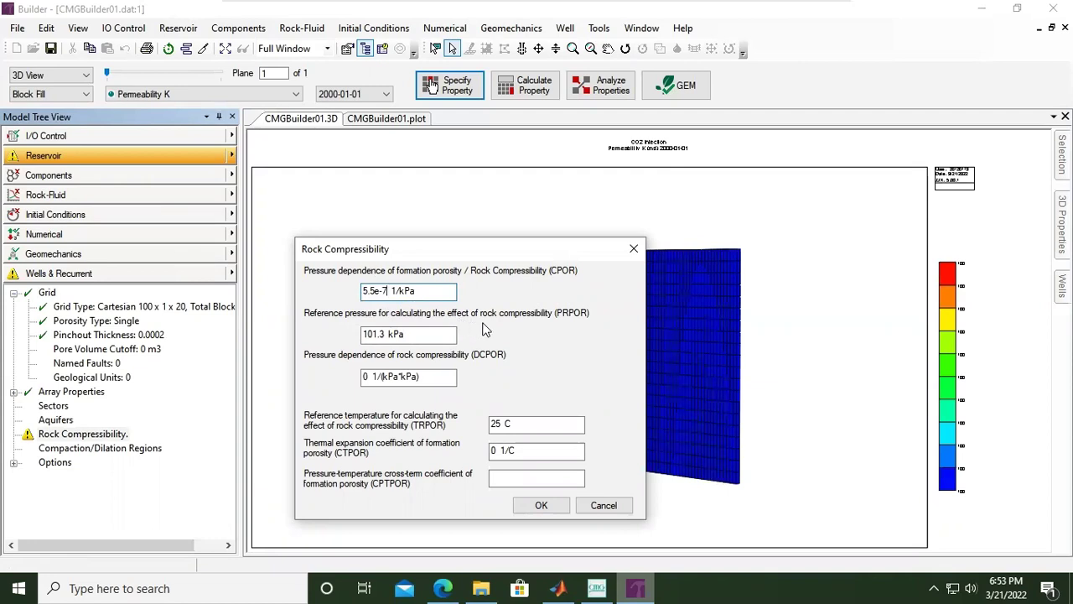
double_click(369, 334)
text(11800)
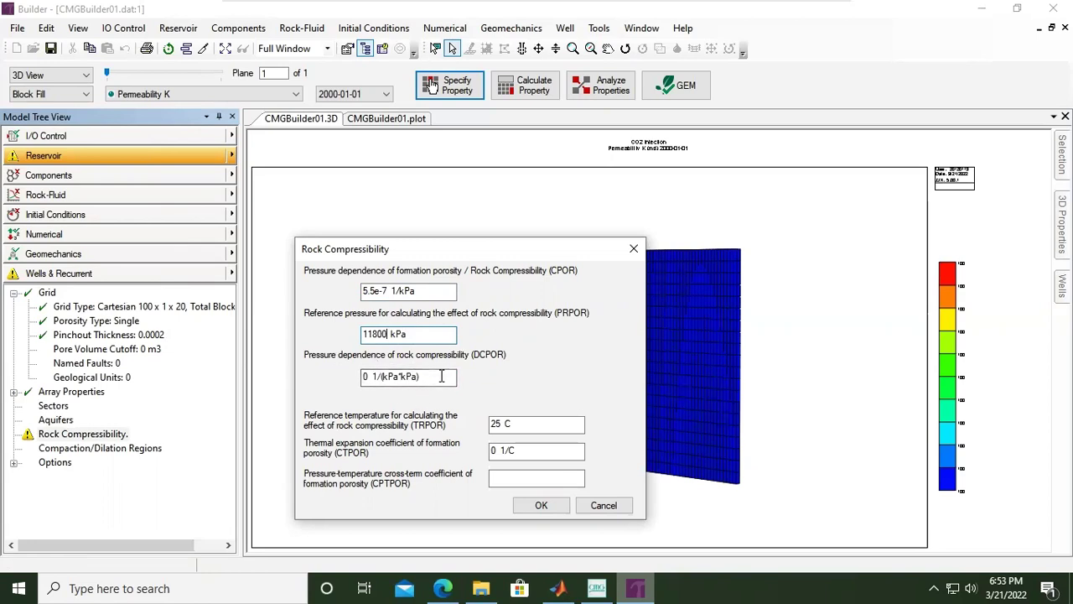
drag(442, 377, 326, 381)
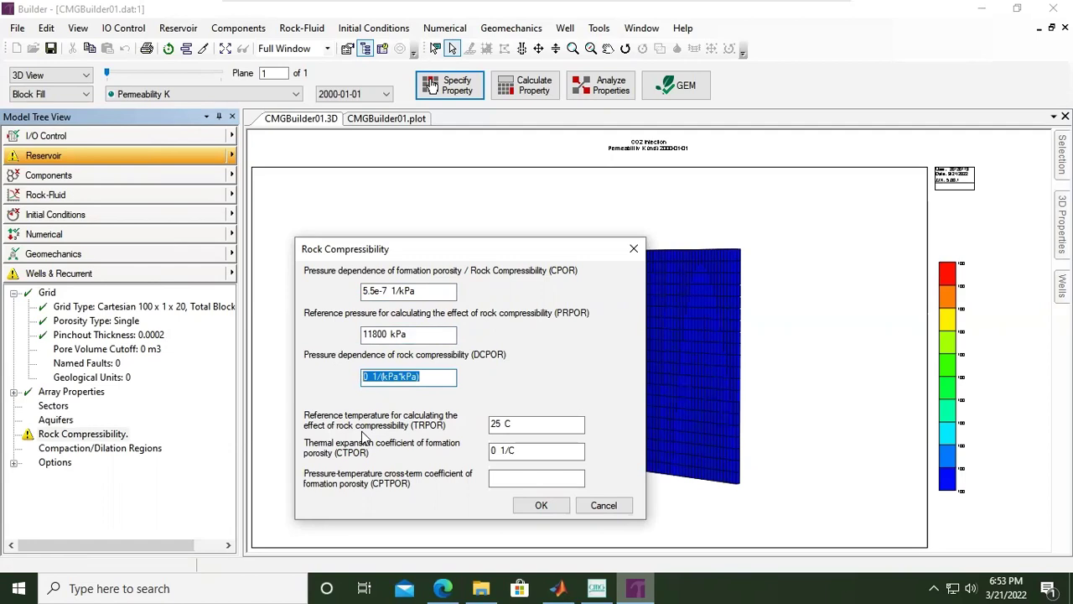
click(541, 423)
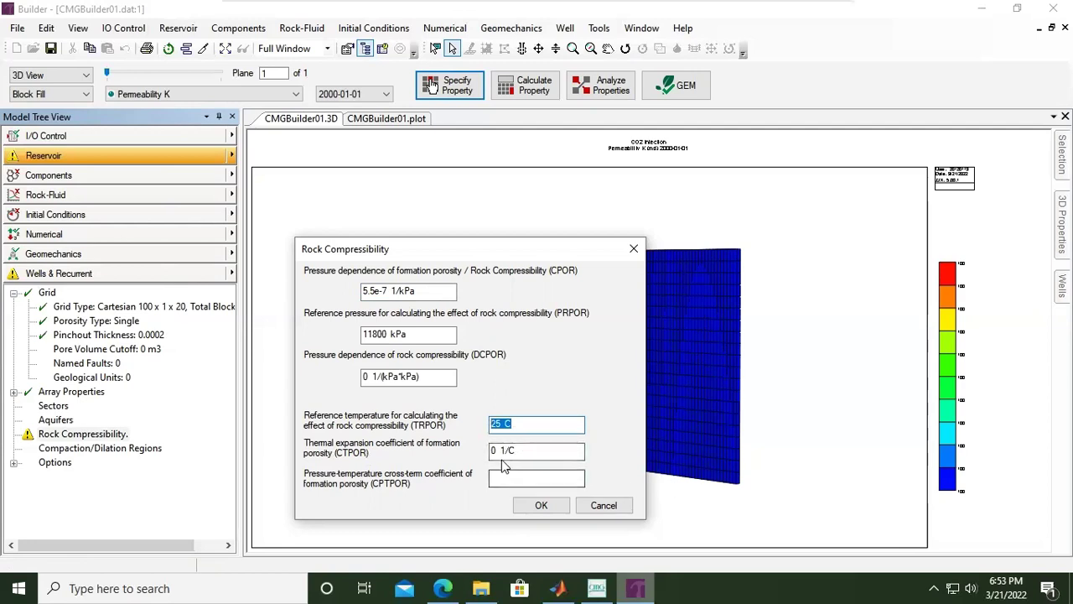
click(542, 507)
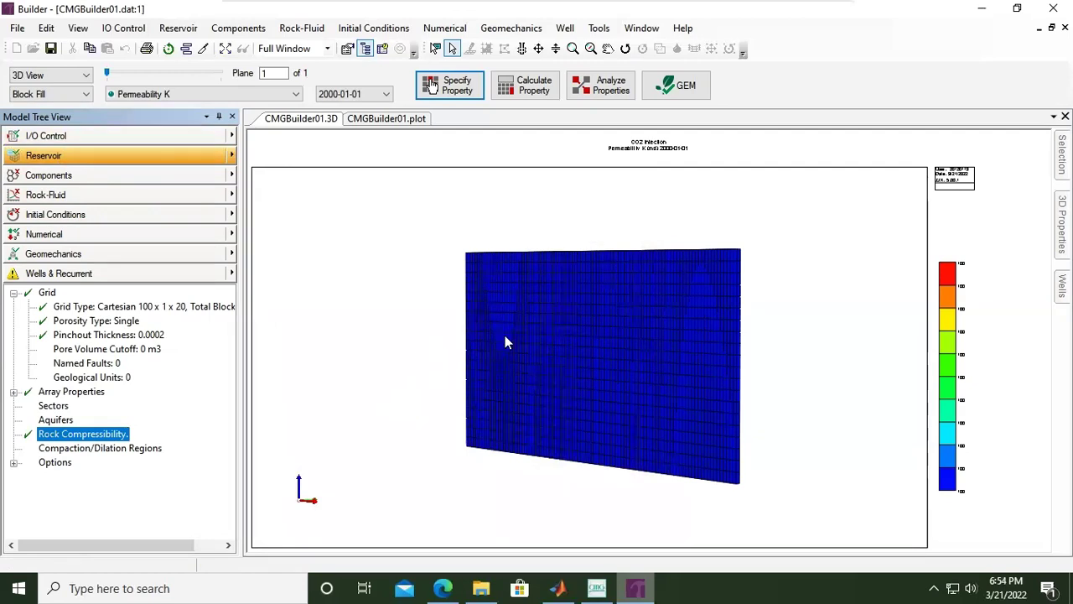
- Save the dataset to Documents under the new file name CO2Injection.dat
click(18, 28)
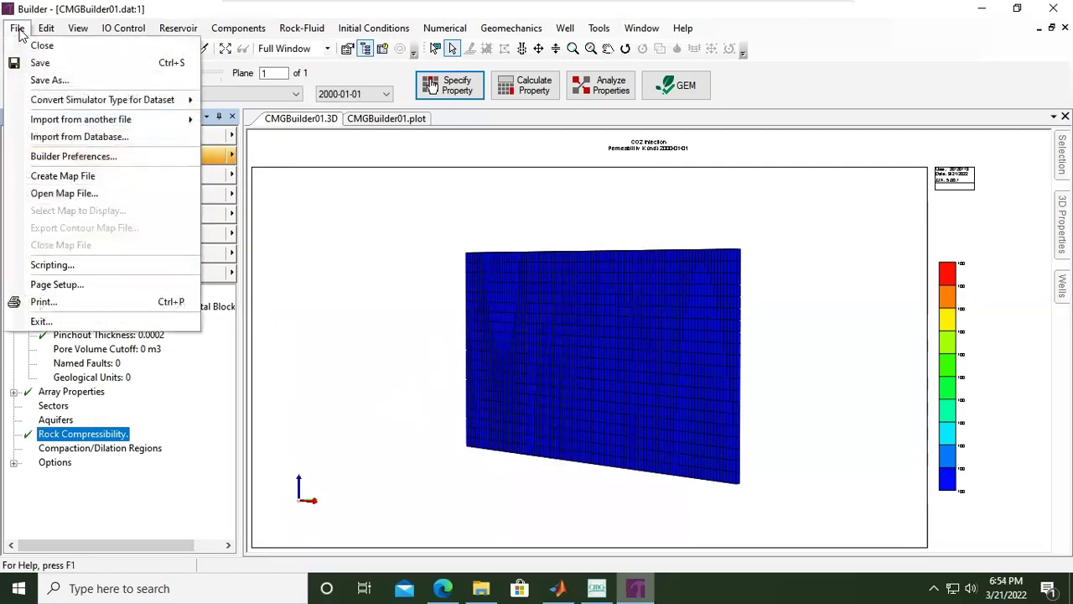
click(18, 28)
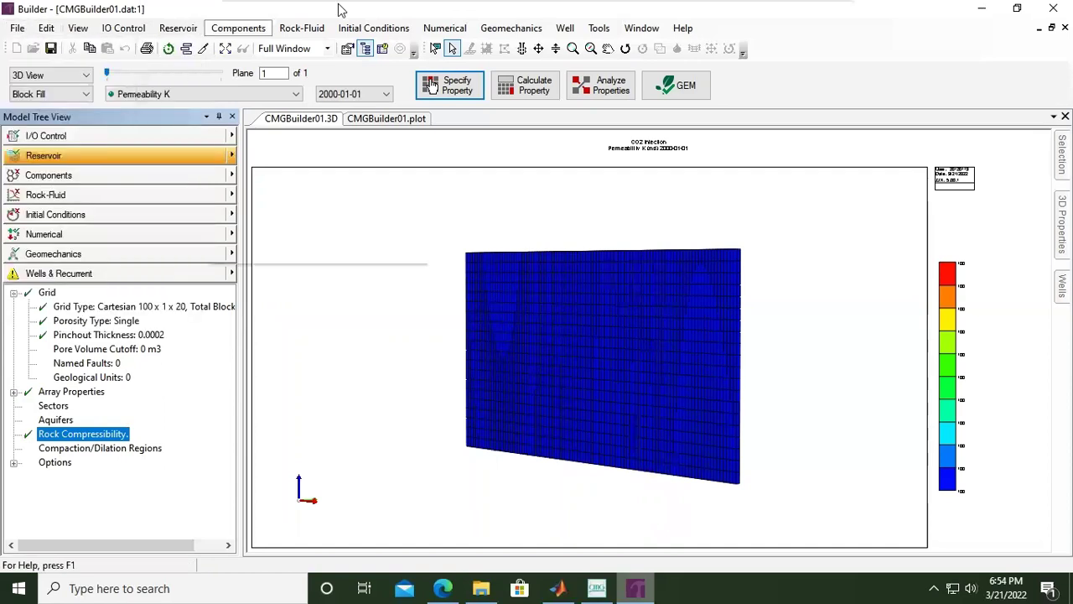
click(17, 29)
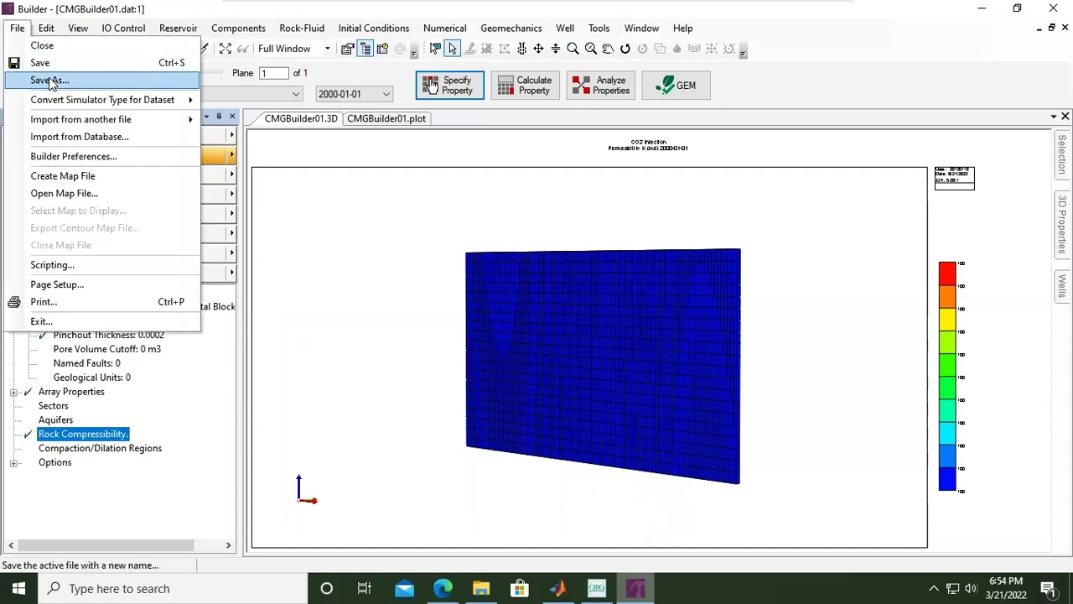
key(Escape)
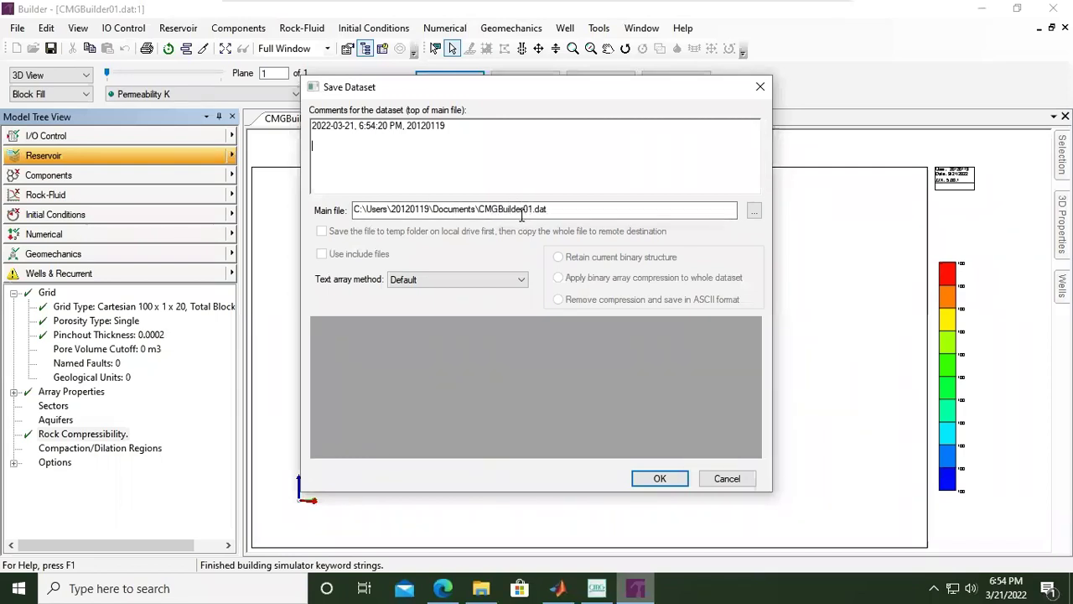
drag(523, 209, 484, 207)
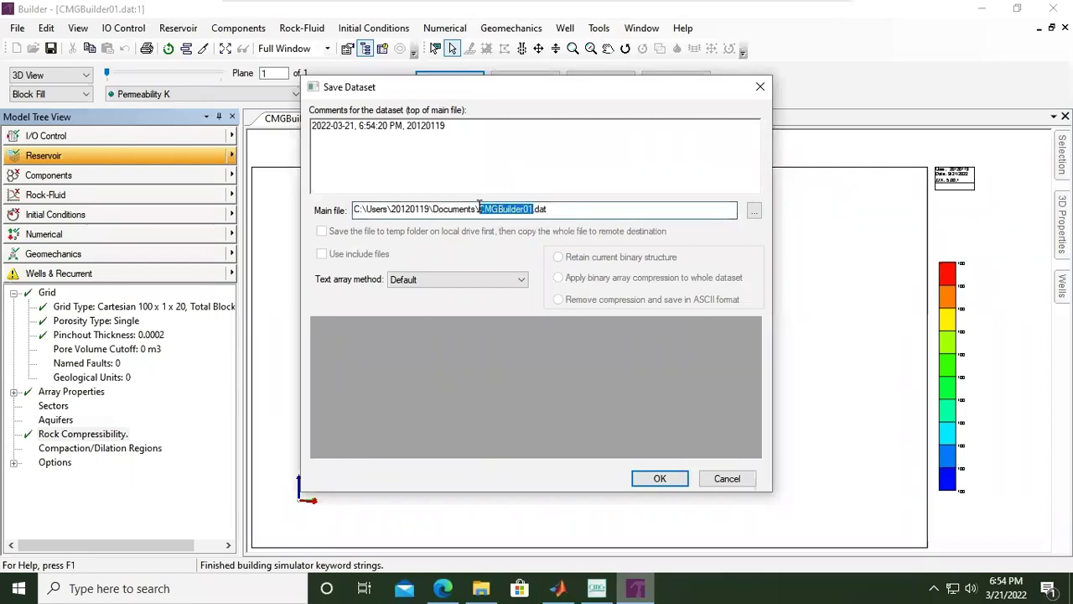
text(CO2Injection)
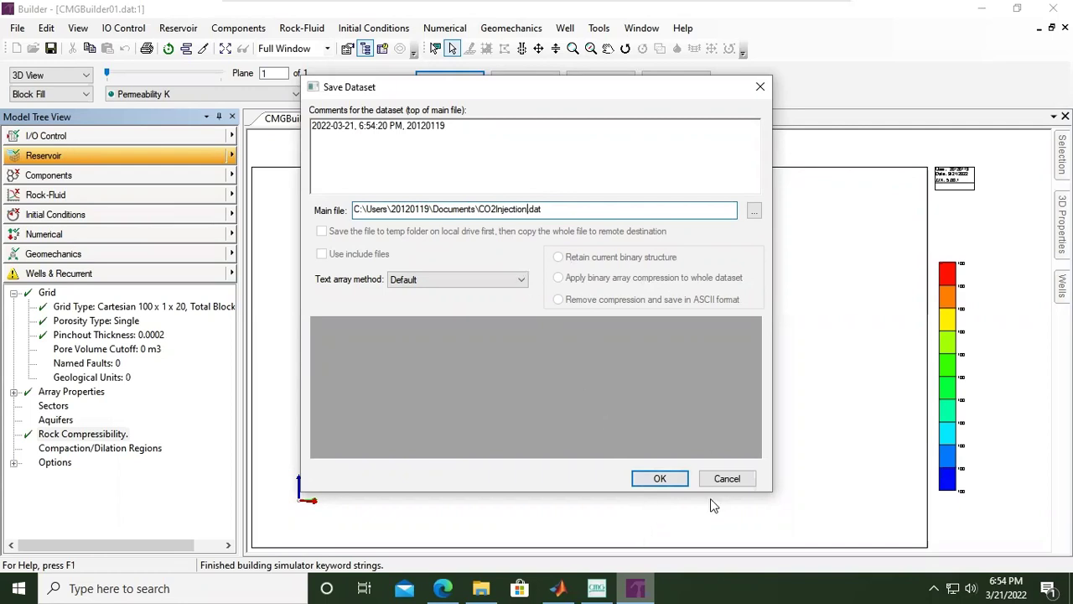
click(674, 483)
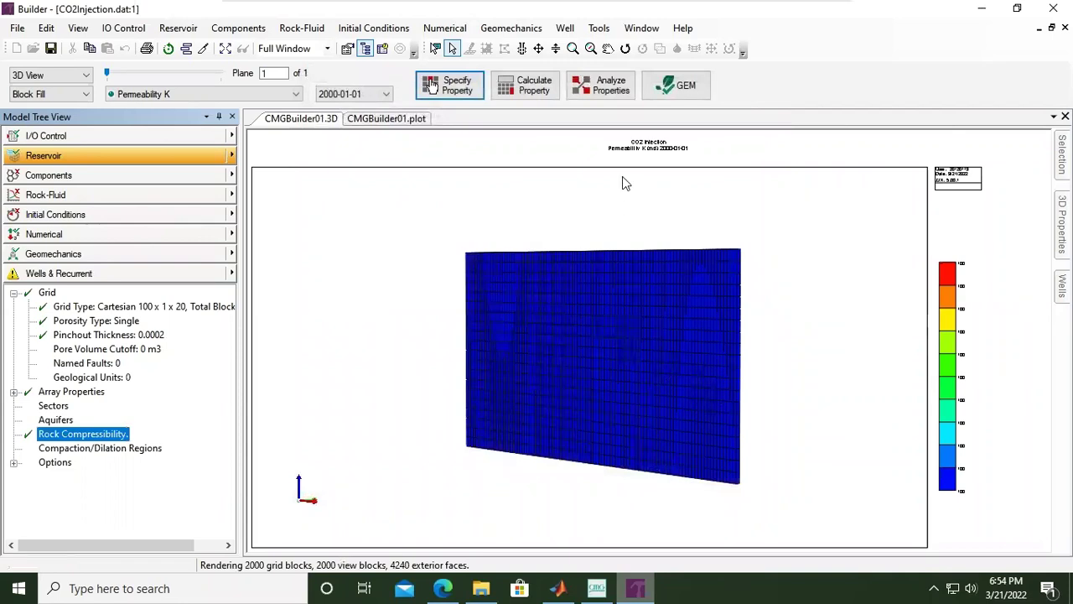
- Rotate the reservoir grid to face straight on, zoom in, and leave rotation mode
click(624, 48)
drag(695, 369, 885, 373)
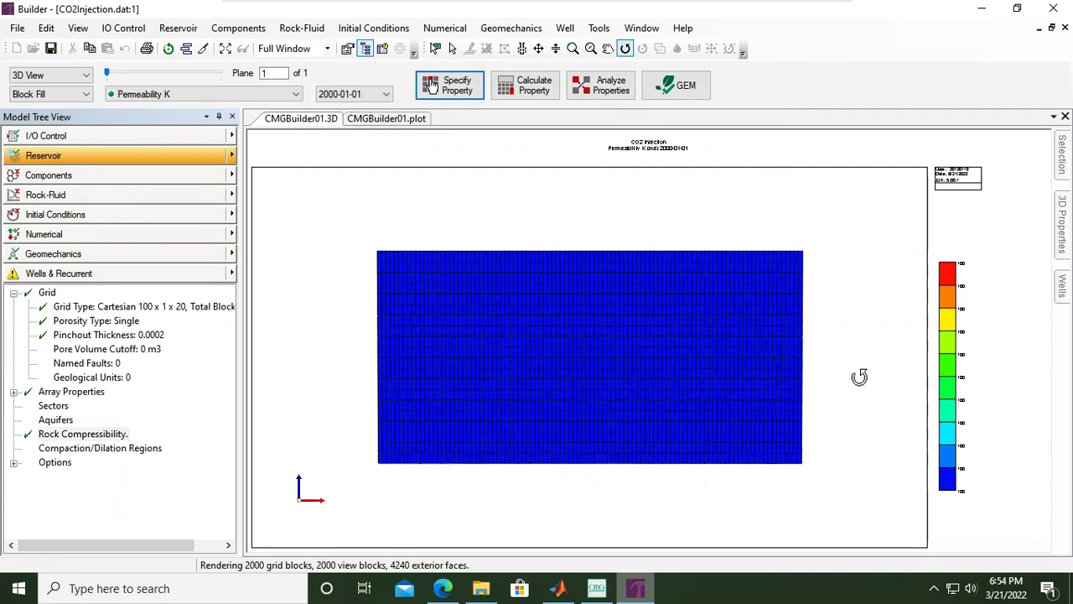
drag(860, 376, 733, 484)
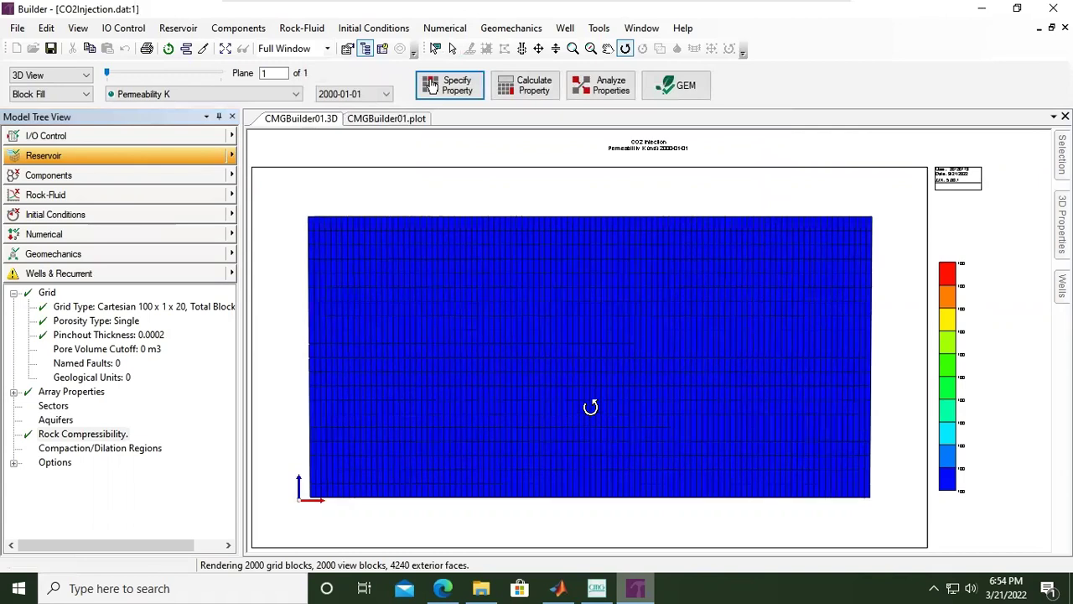
scroll(590, 406, down, 1)
scroll(591, 407, down, 1)
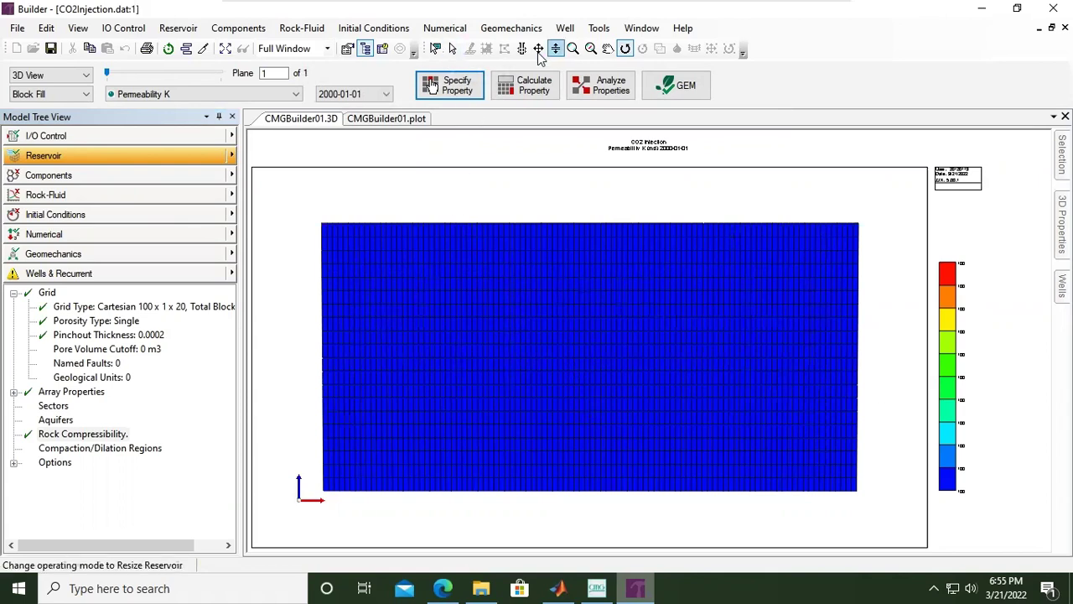
click(453, 48)
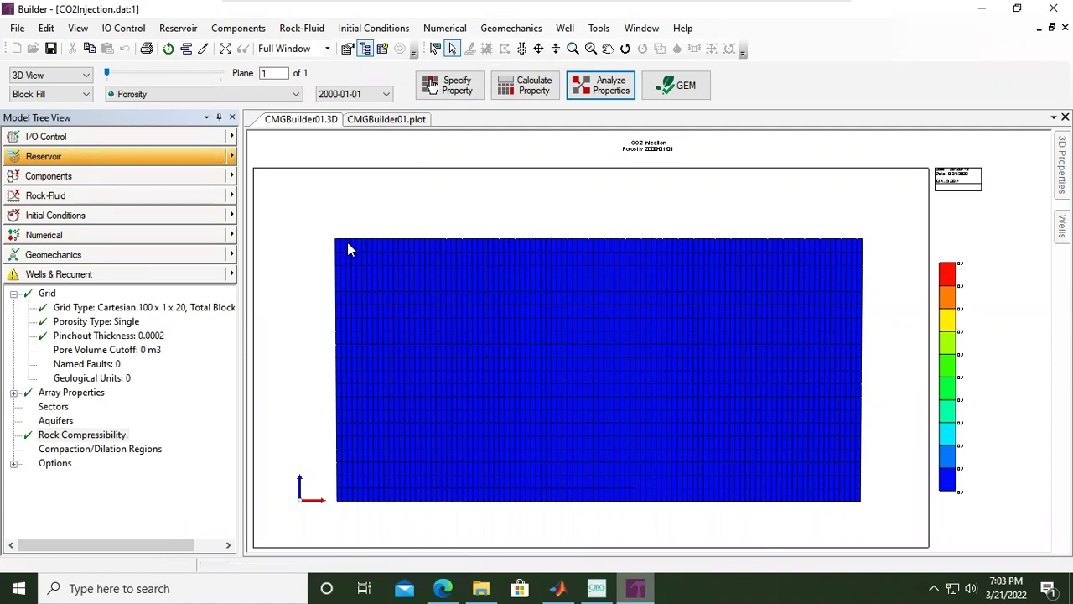
- Select Components in the model tree and bring up its component options list
click(233, 178)
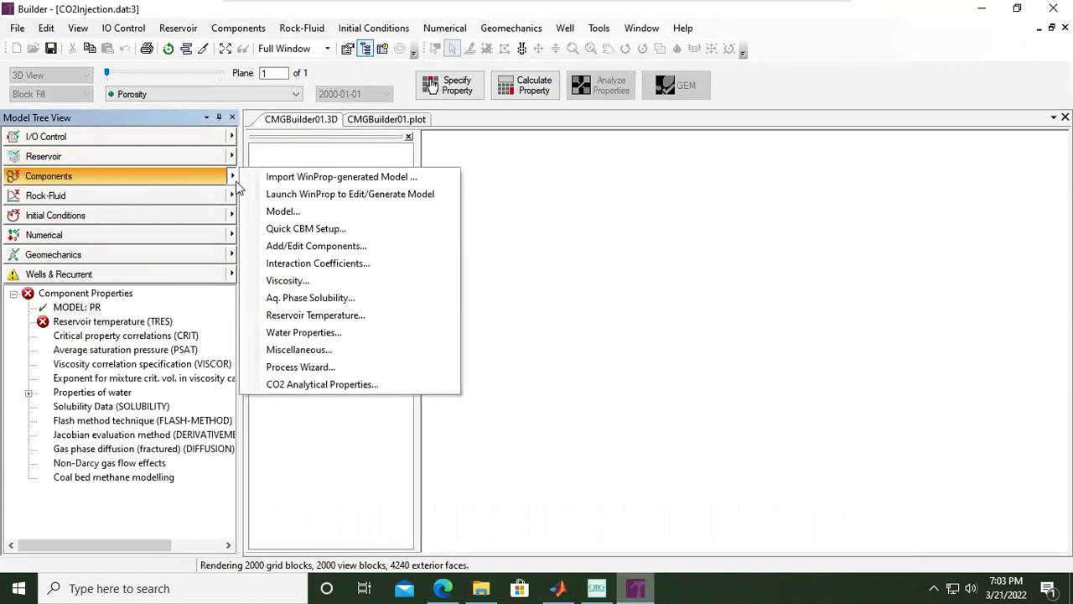
click(663, 324)
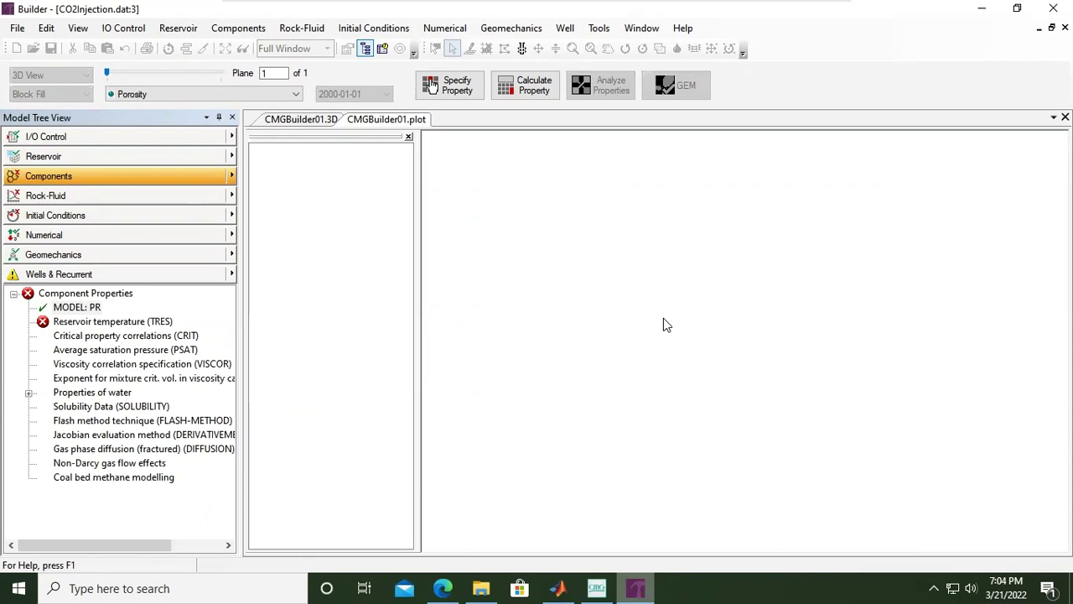
click(233, 184)
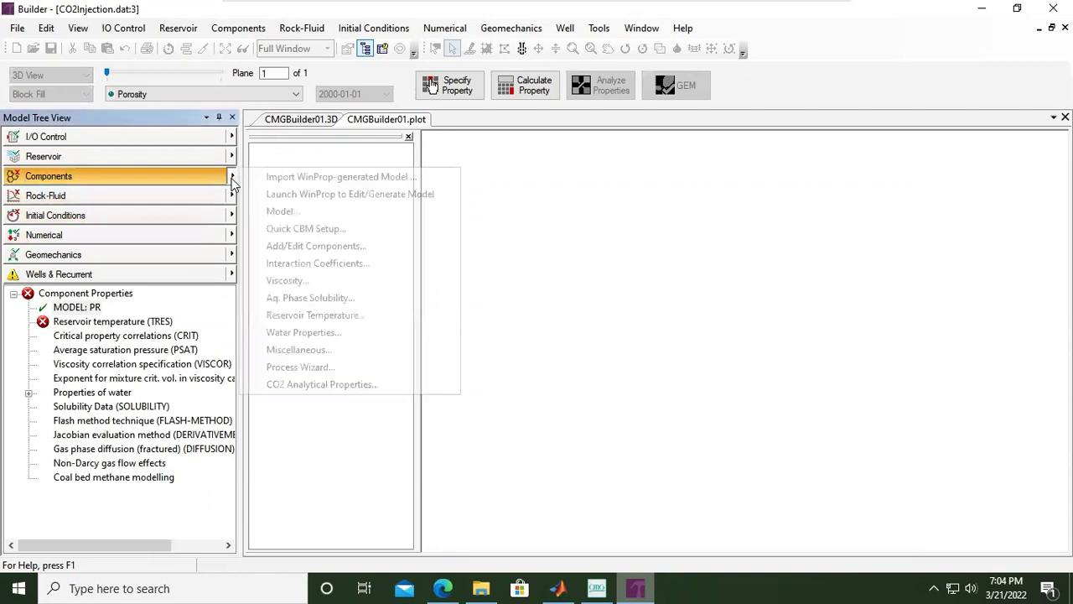